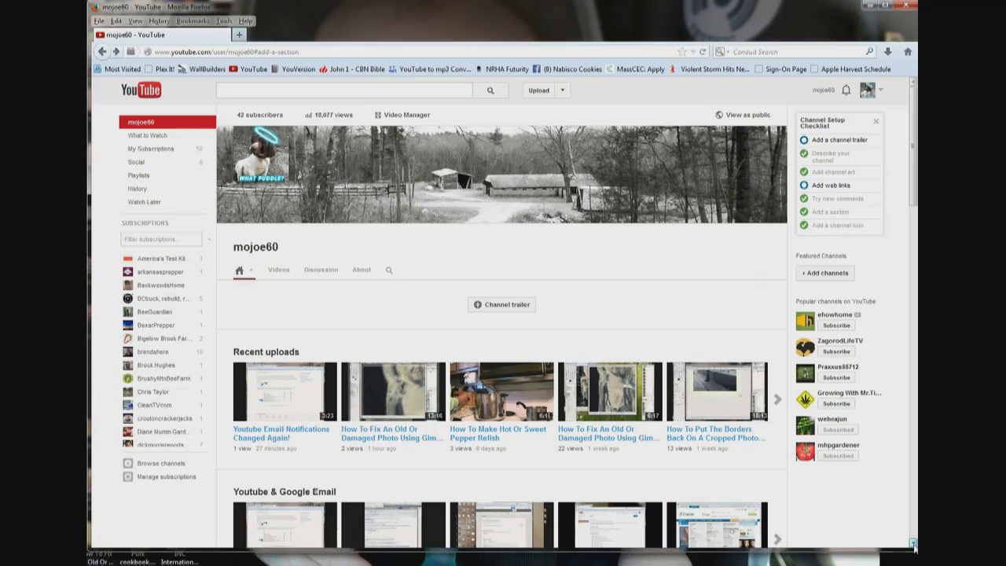
Scroll the mojoe60 channel page down past Youtube to Growing In Containers.
scroll(914, 546, "down", 4)
scroll(914, 546, "down", 6)
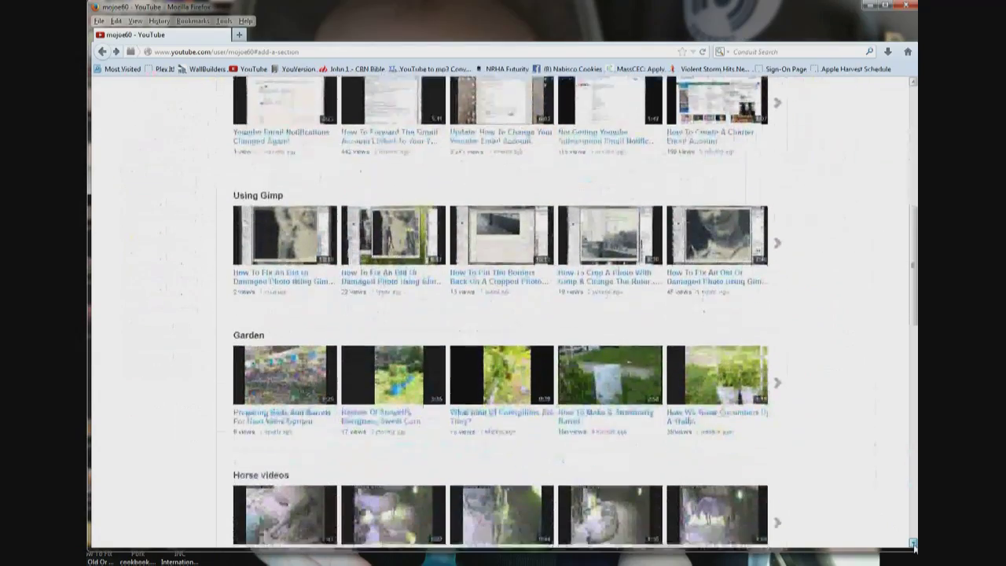
scroll(914, 546, "down", 6)
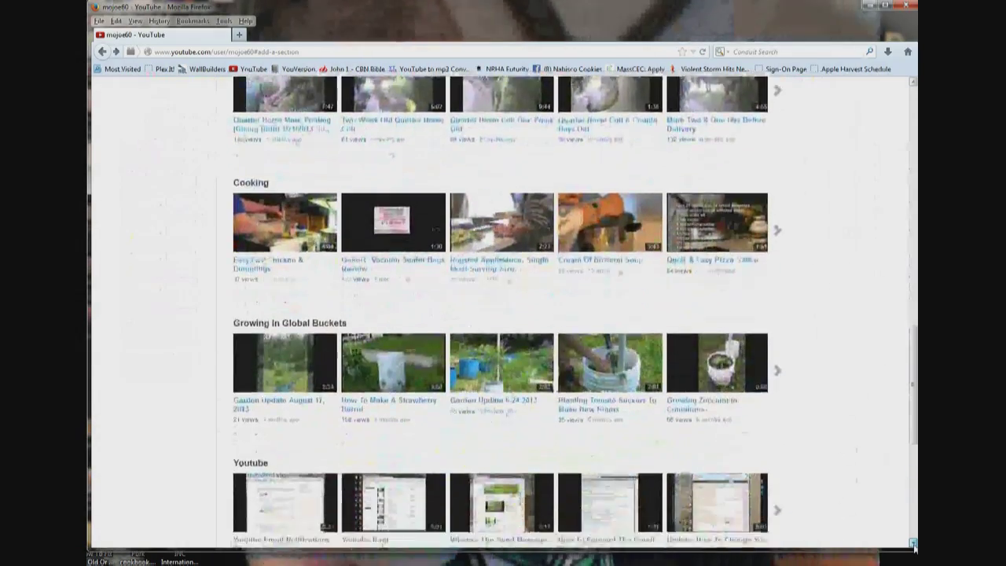
scroll(913, 546, "down", 1)
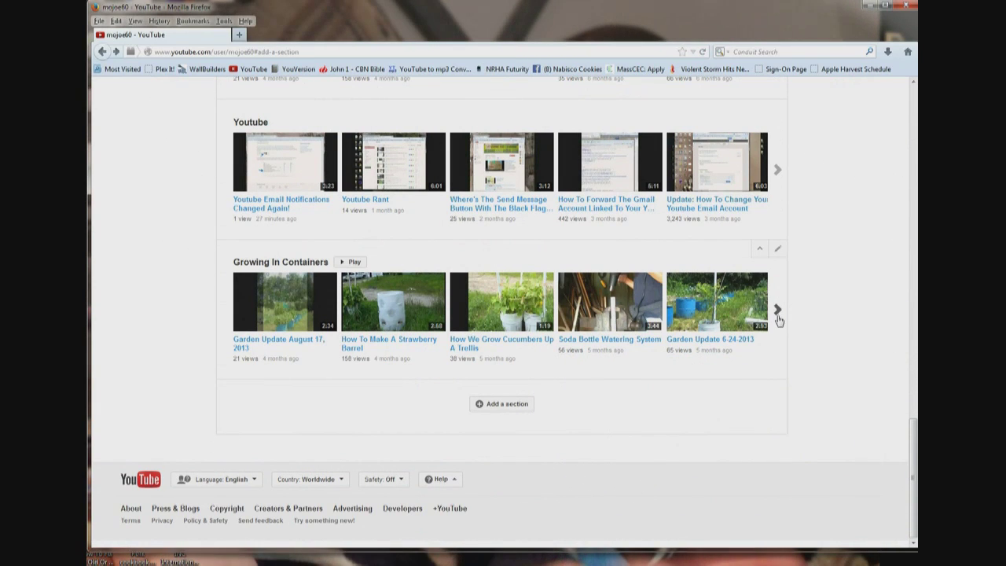
left_click(777, 314)
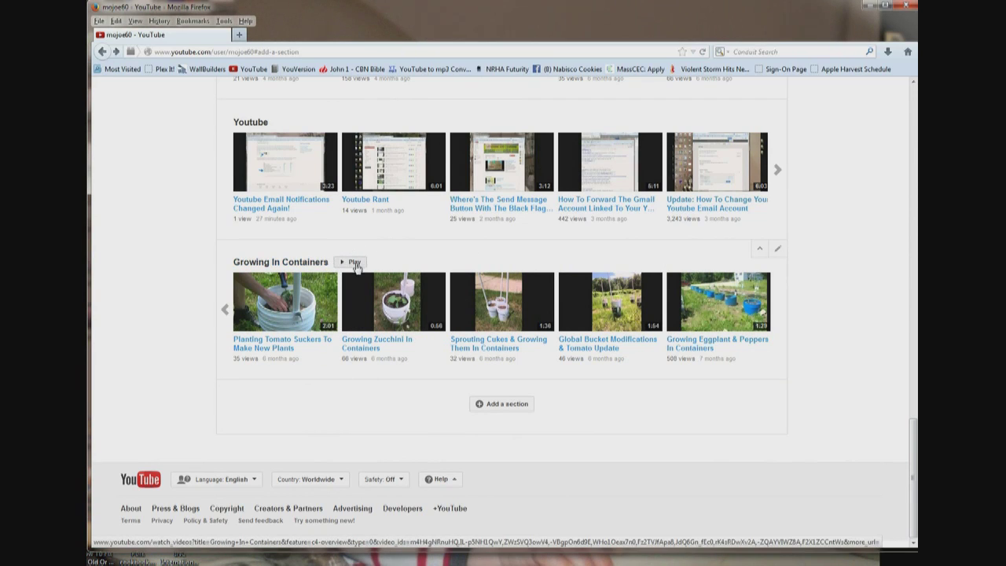
left_click(354, 263)
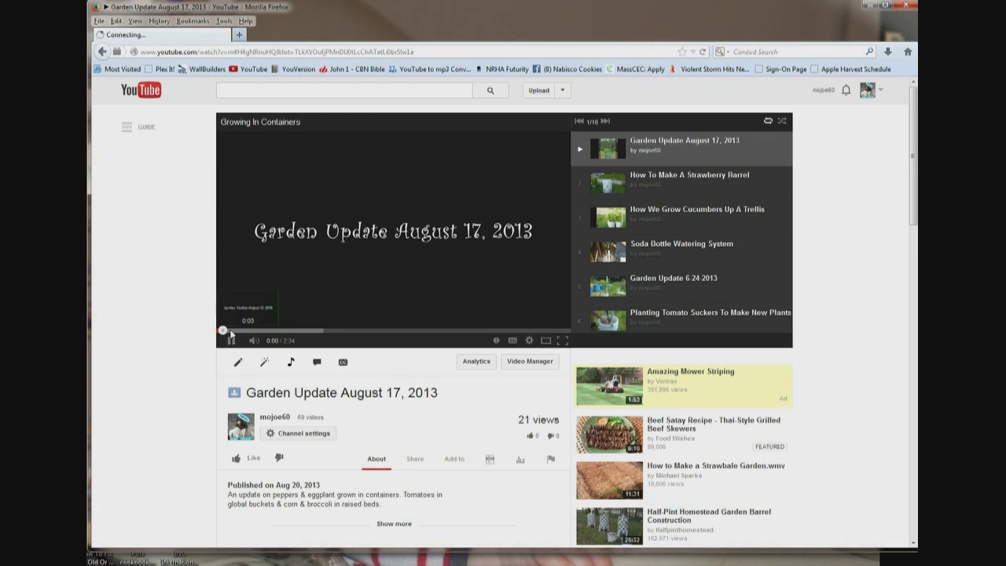
left_click(238, 344)
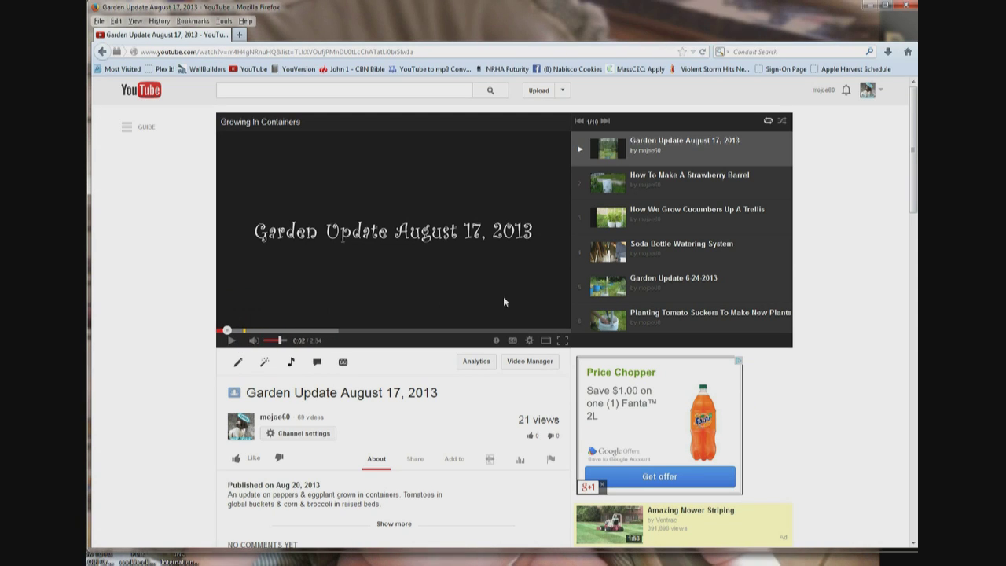
left_click(101, 52)
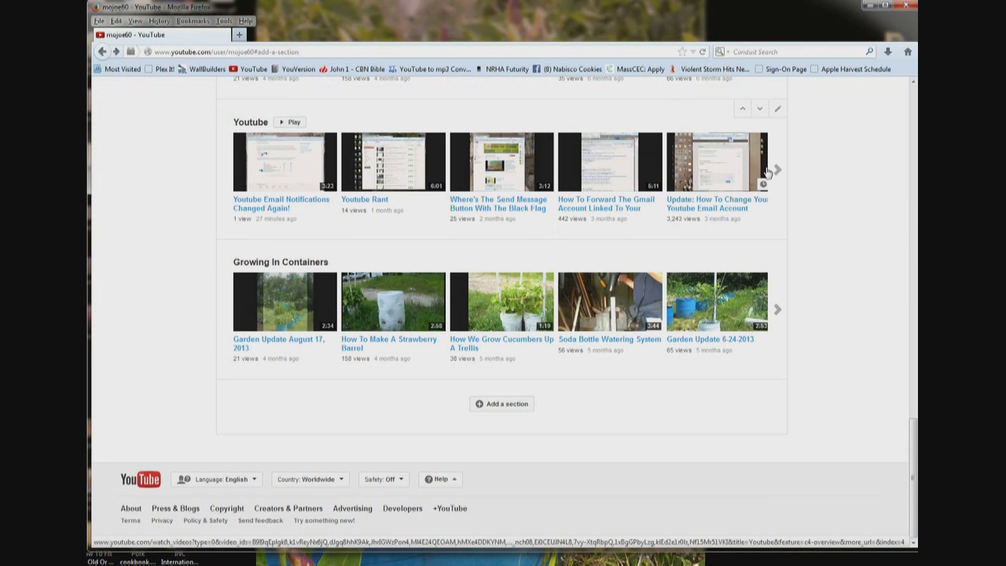
left_click(780, 169)
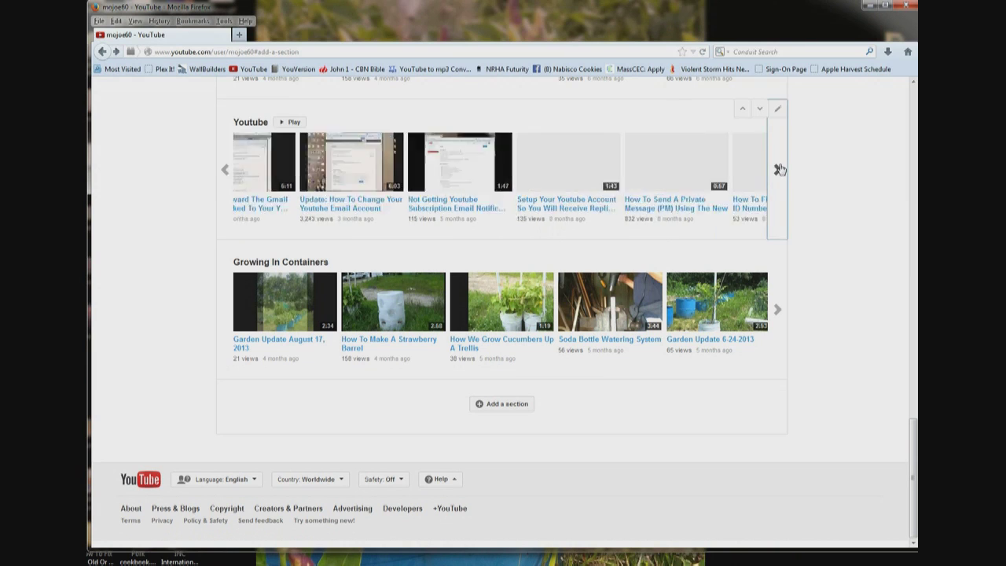
left_click(780, 169)
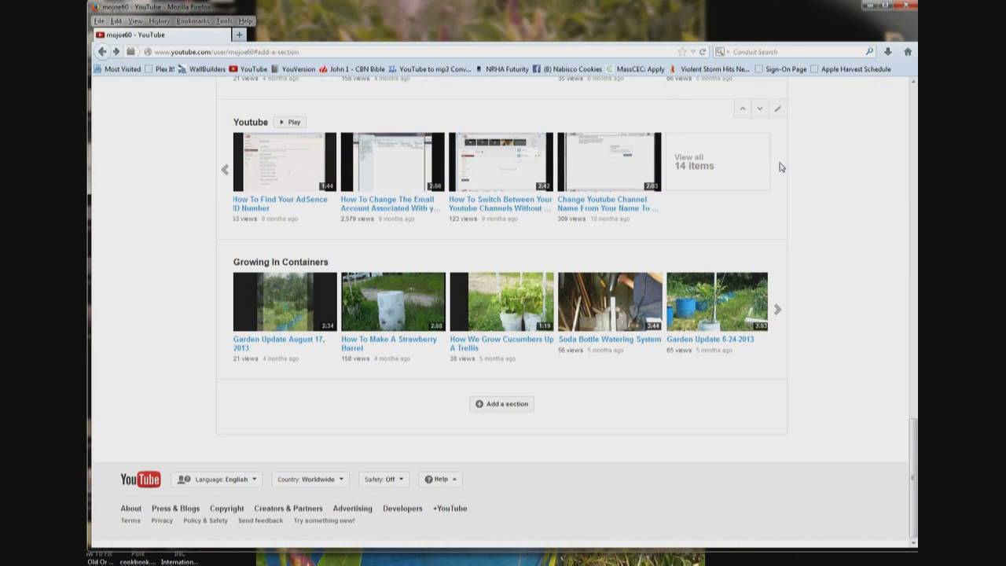
left_click(704, 172)
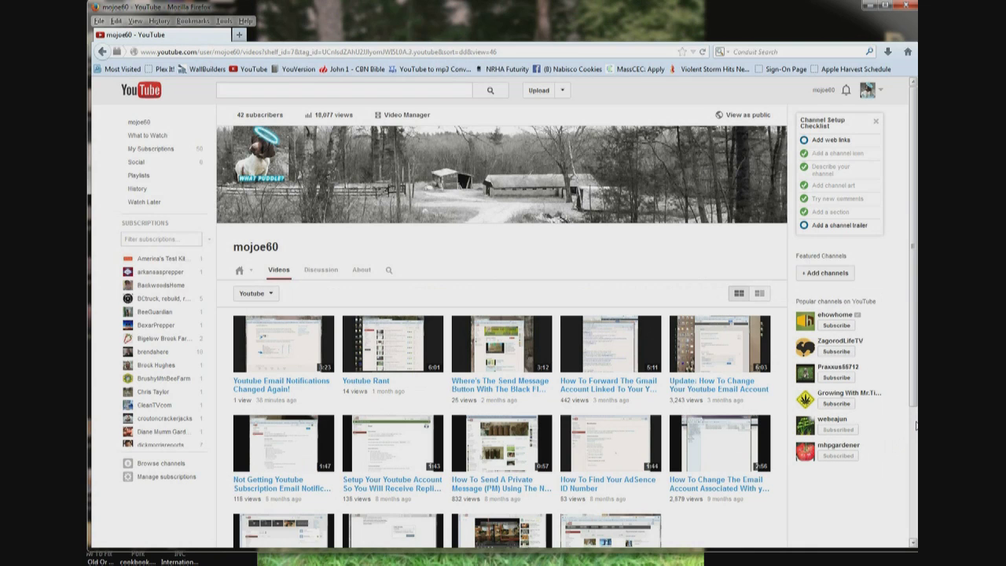
scroll(916, 425, "down", 5)
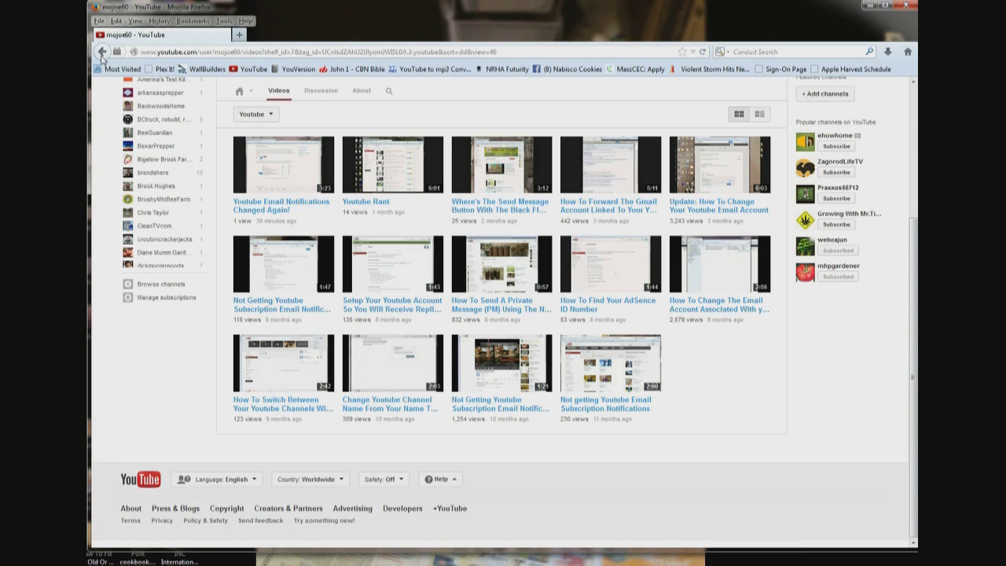
left_click(103, 52)
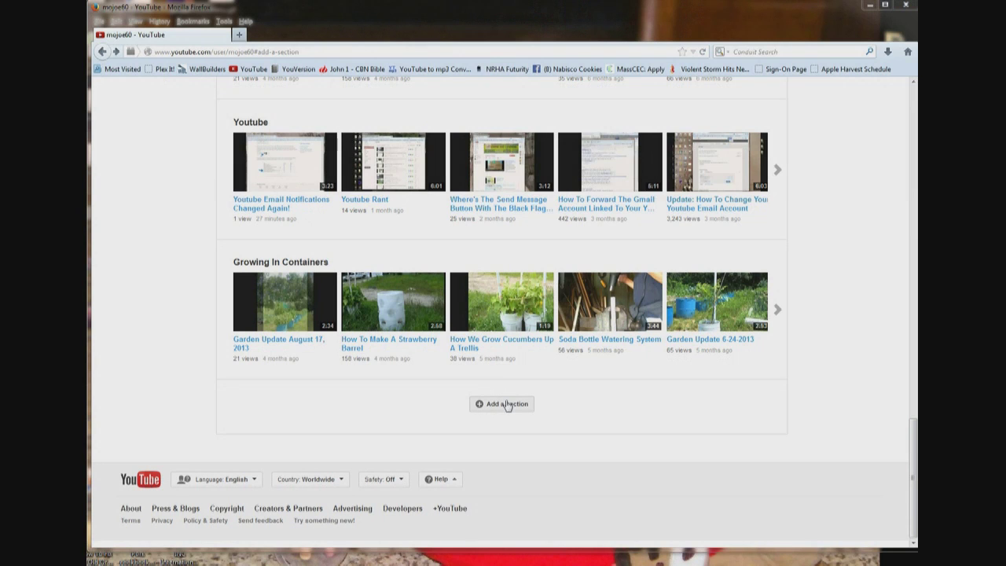
Add a new channel section with Horizontal row layout and Tag as its content.
left_click(507, 404)
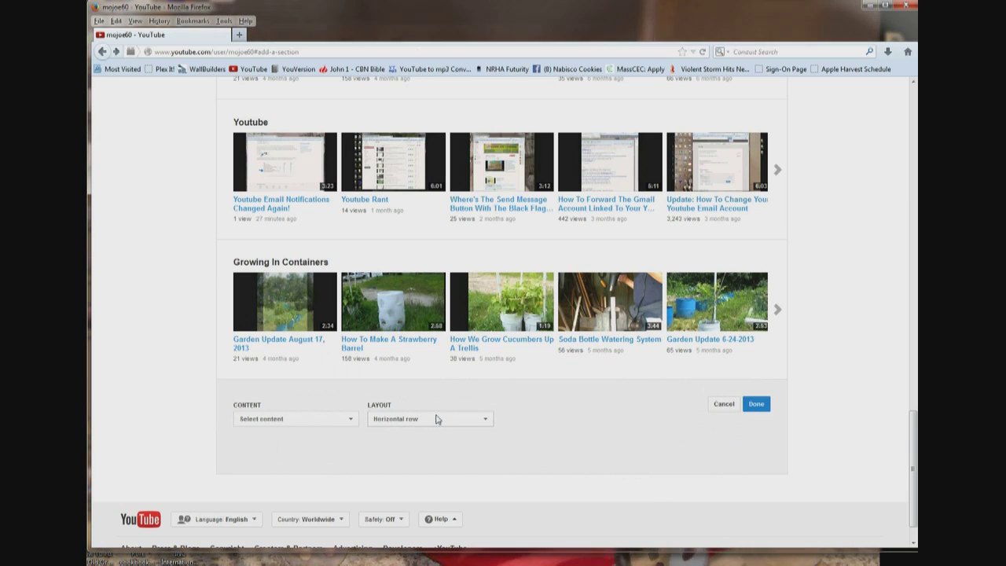
left_click(429, 425)
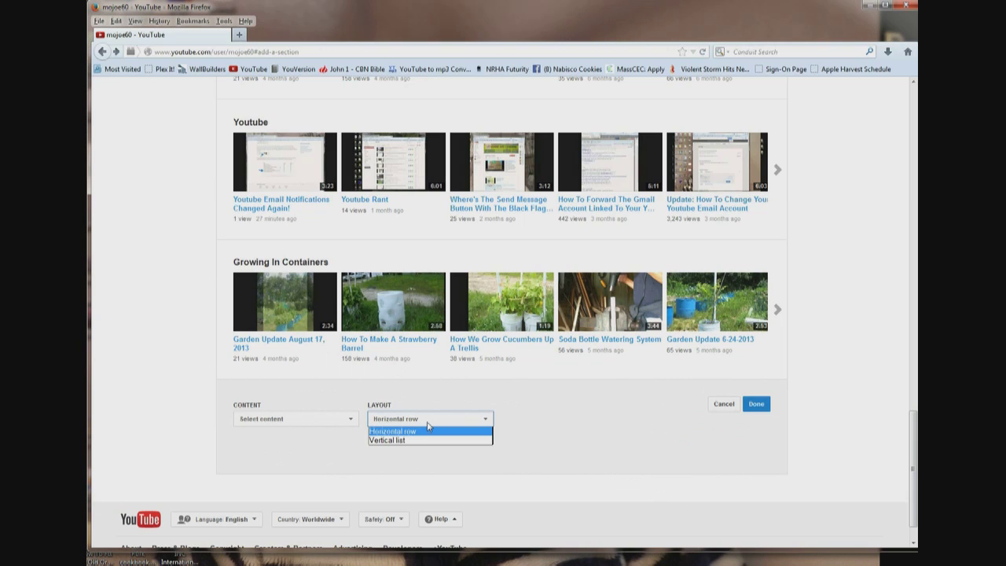
left_click(428, 423)
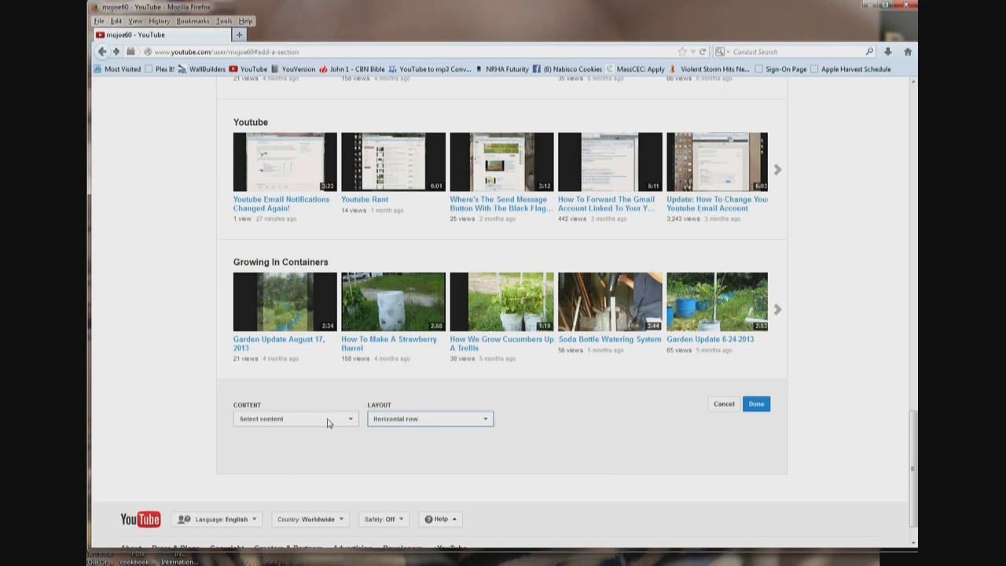
left_click(328, 423)
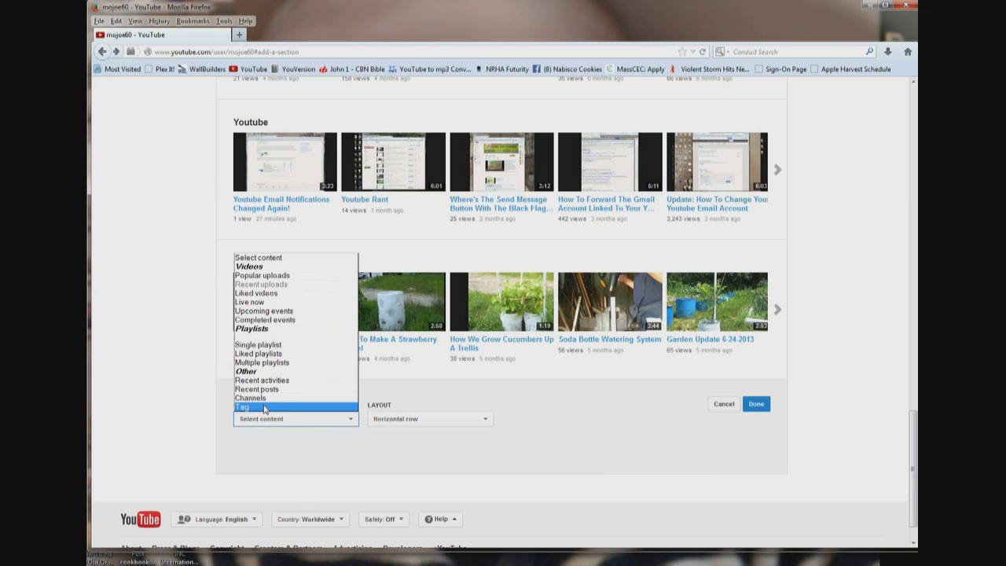
left_click(264, 408)
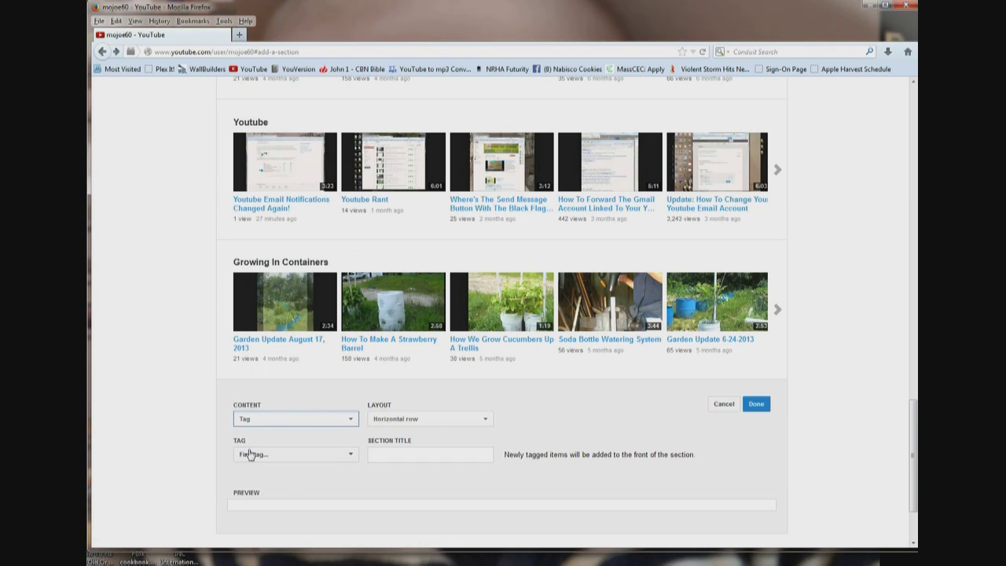
Browse the channel's tag list to find the tag for the new section.
left_click(252, 459)
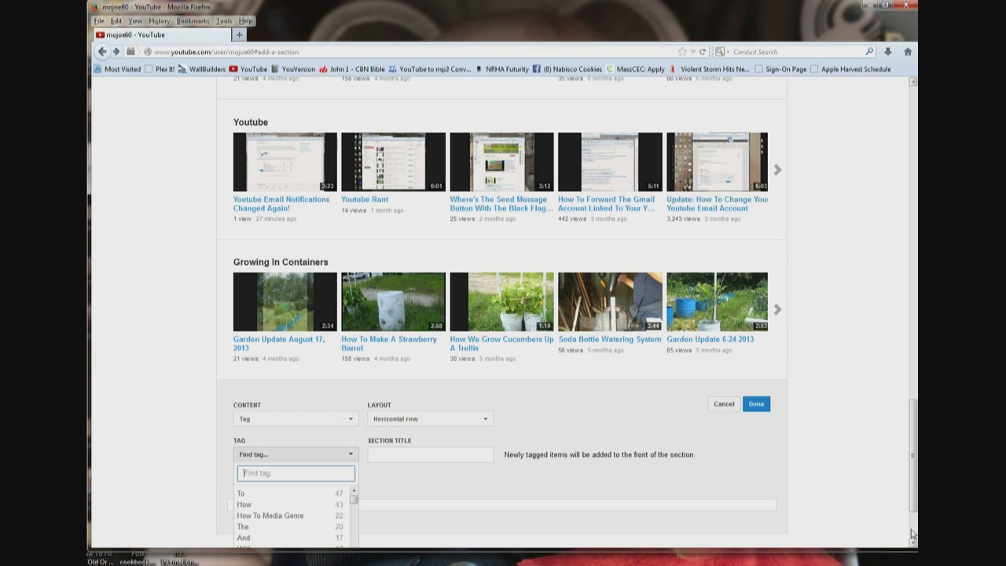
scroll(911, 533, "down", 3)
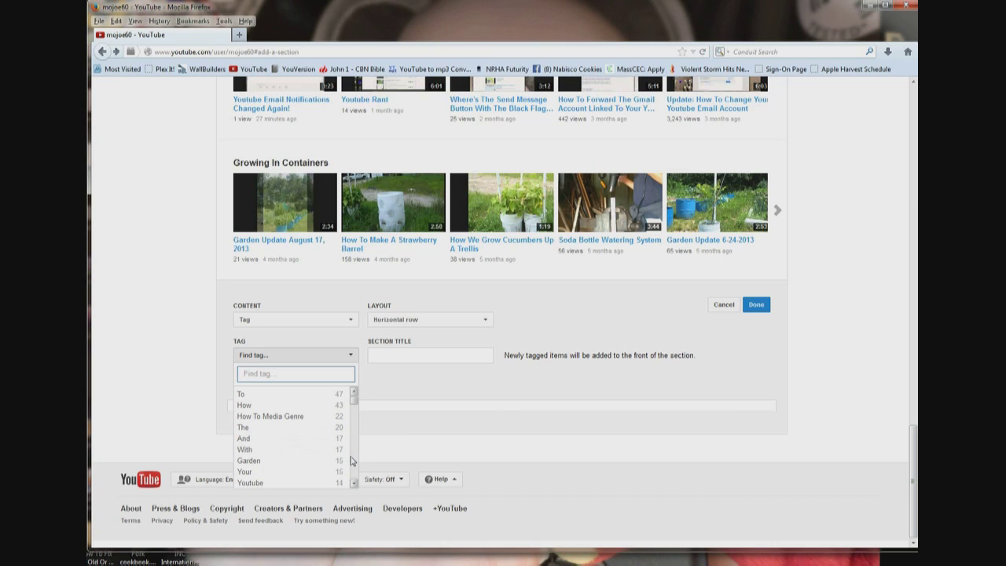
scroll(350, 461, "down", 5)
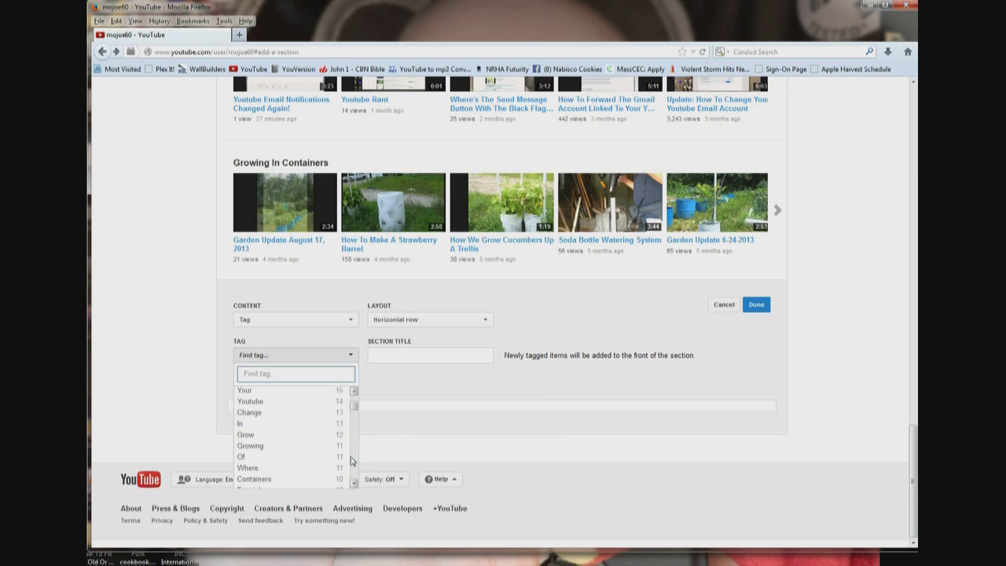
scroll(351, 461, "down", 6)
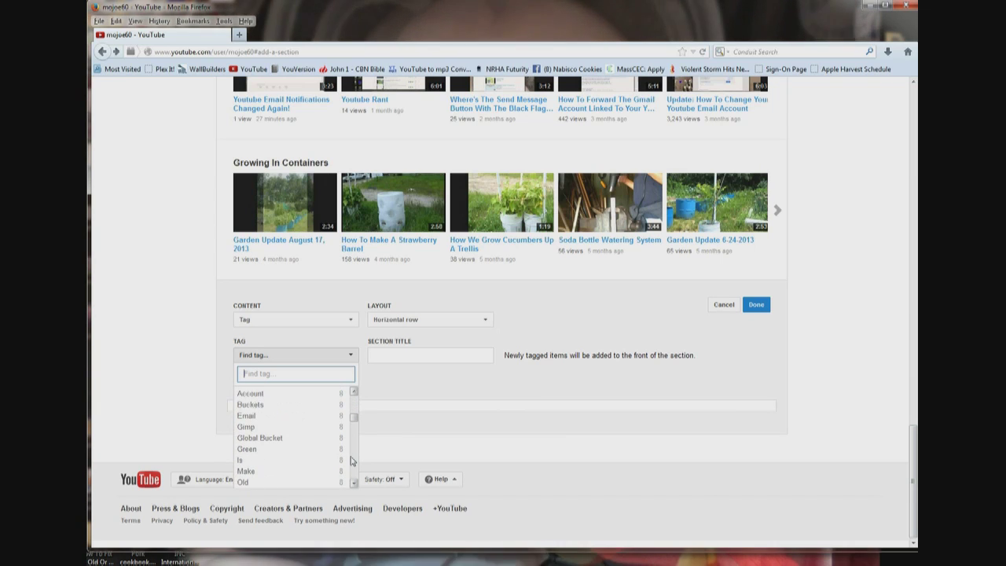
scroll(350, 461, "down", 4)
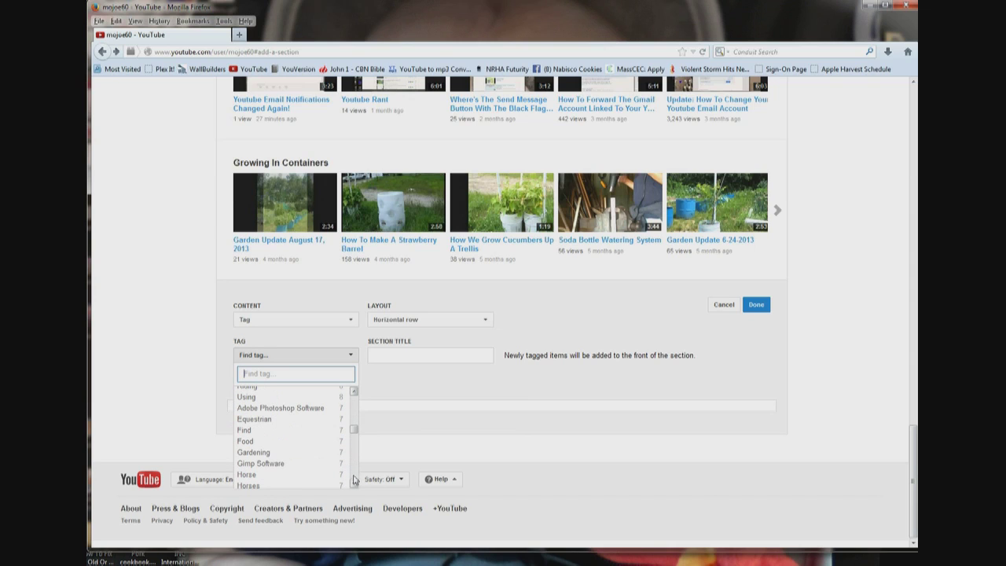
scroll(356, 478, "down", 5)
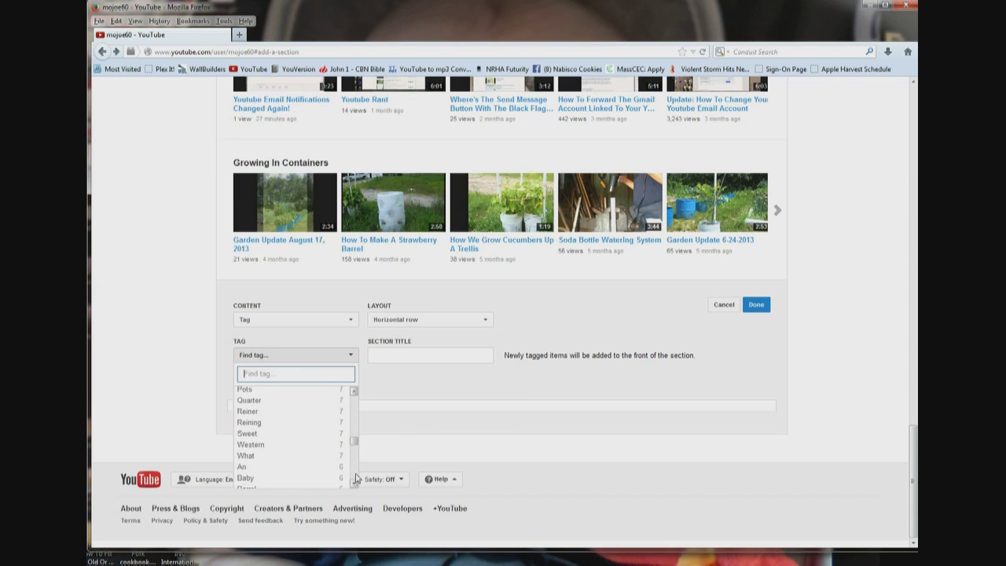
scroll(356, 477, "down", 3)
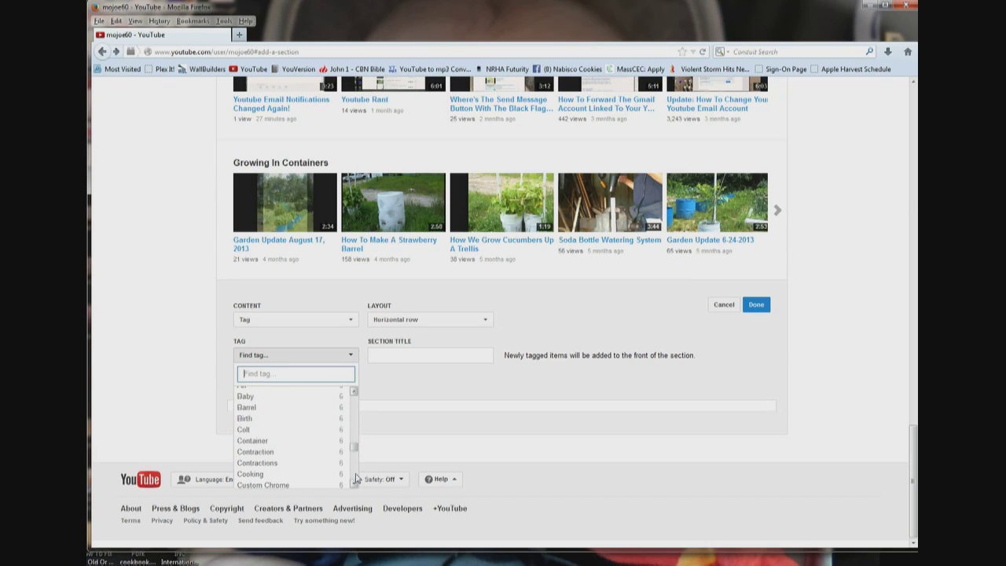
scroll(356, 478, "down", 3)
scroll(356, 478, "down", 5)
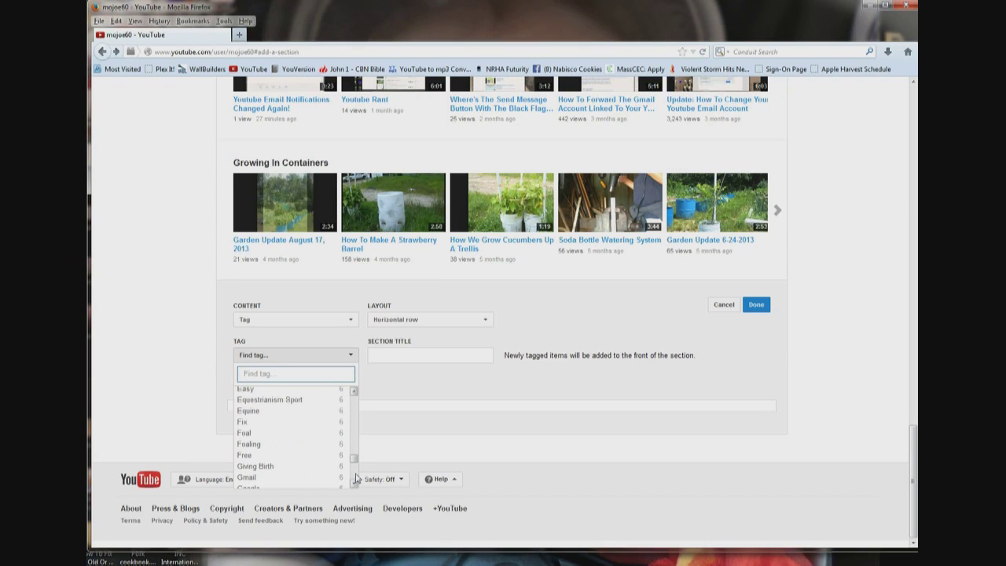
scroll(355, 478, "down", 3)
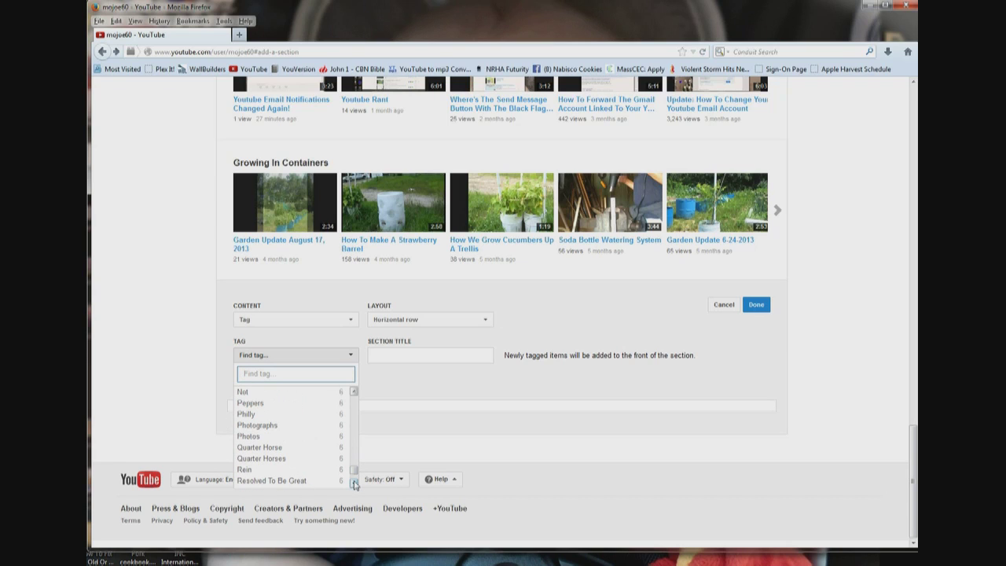
scroll(354, 484, "down", 3)
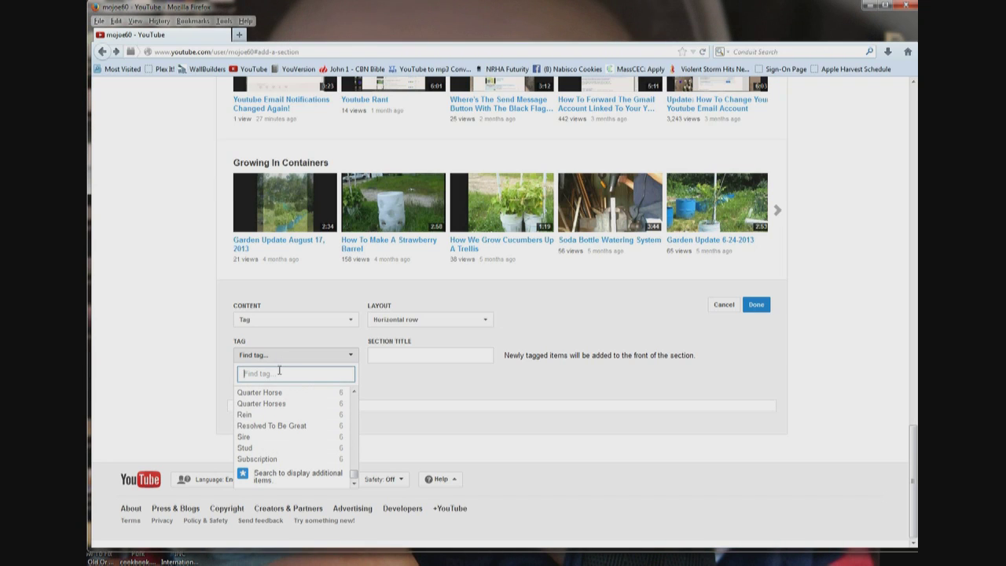
Search 'downloa', select the Download tag, and save the new section.
type("do")
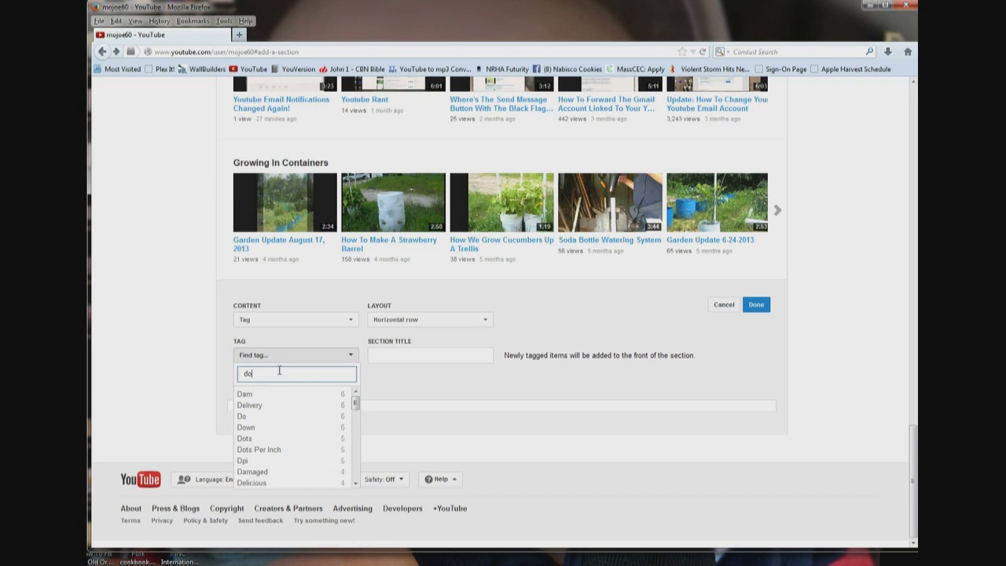
type("wnload")
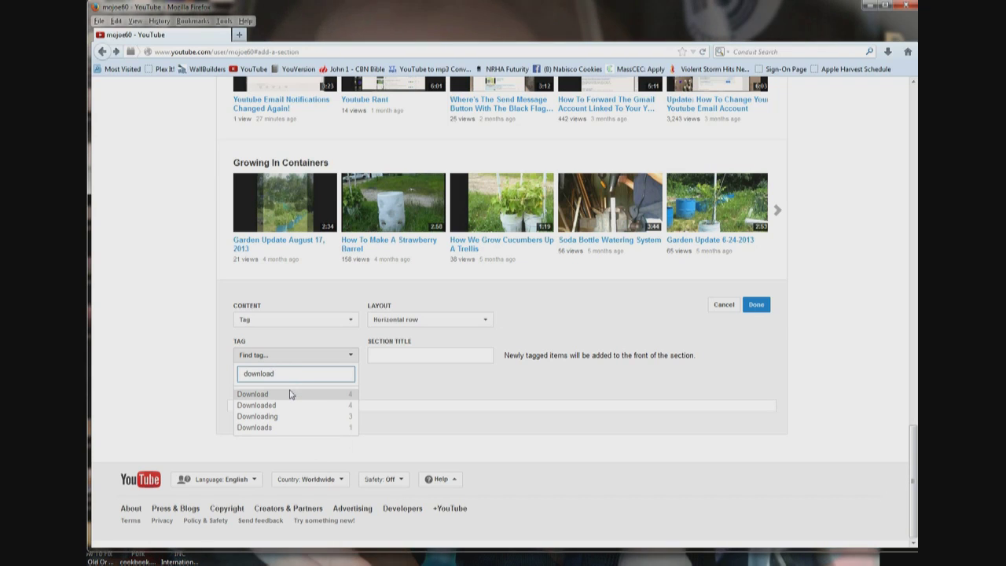
left_click(290, 394)
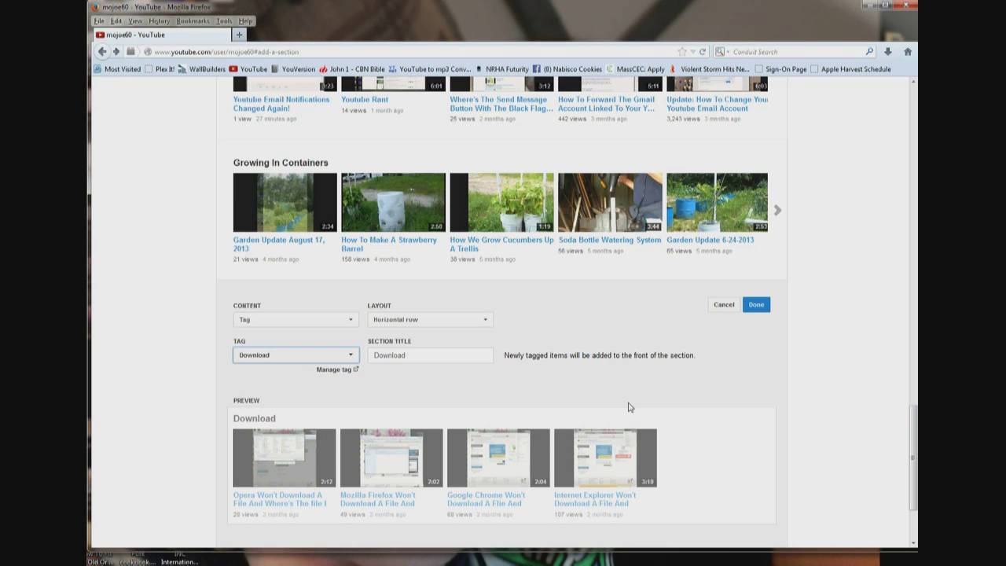
left_click(756, 306)
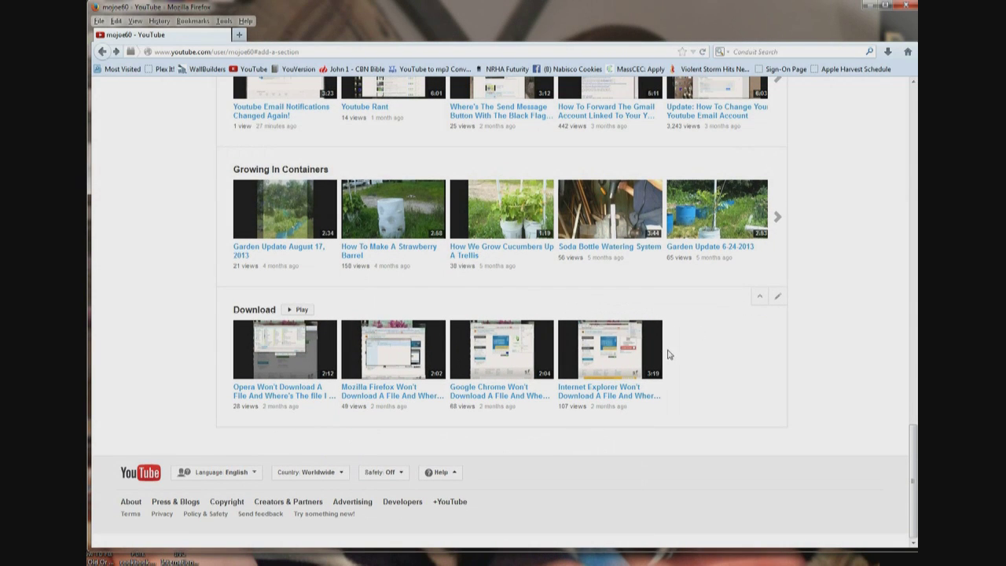
Move the Download section up, then back below Growing In Containers, and open its settings.
left_click(758, 301)
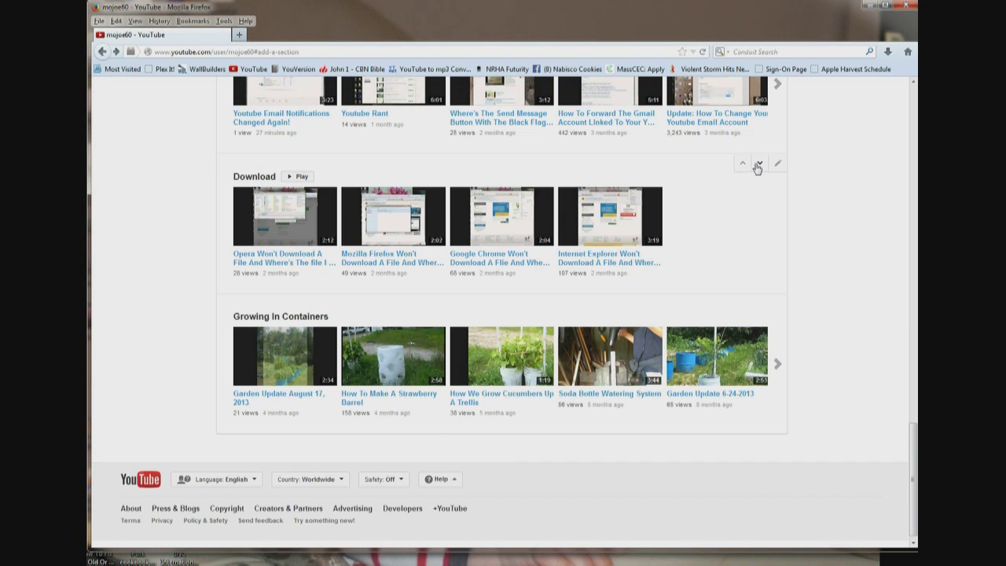
left_click(758, 166)
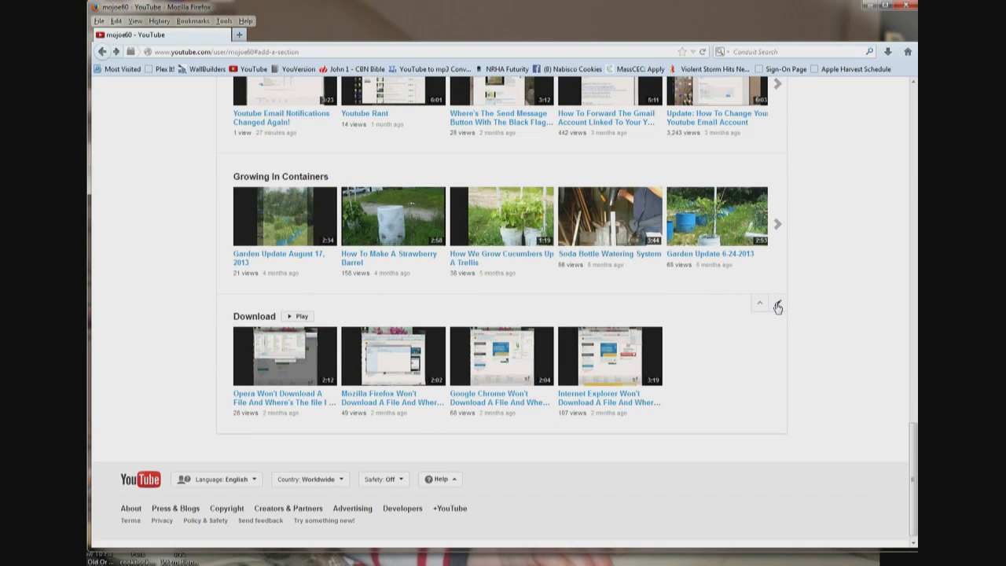
left_click(777, 306)
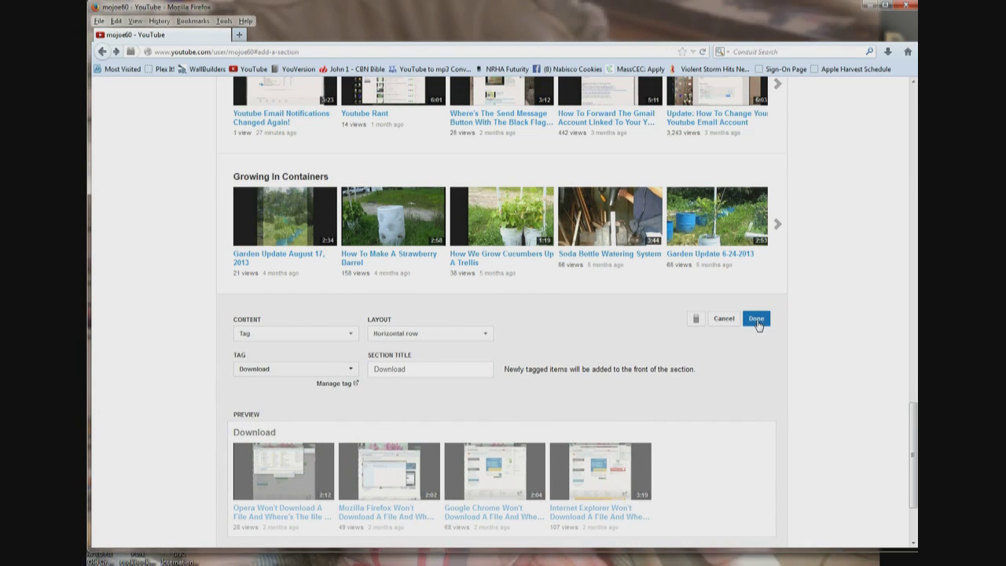
Delete the Download section from the channel, then start adding a new section.
left_click(756, 320)
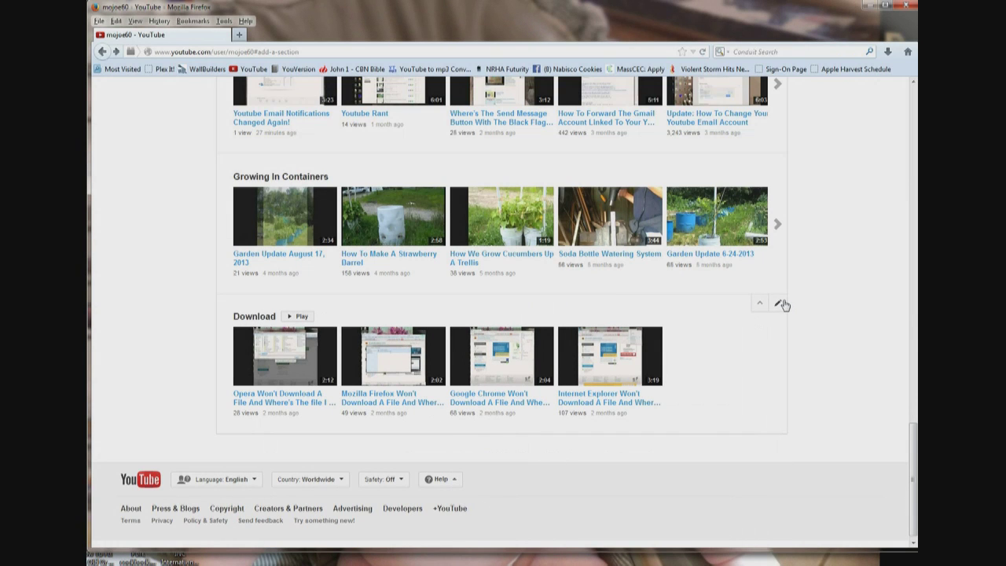
left_click(779, 304)
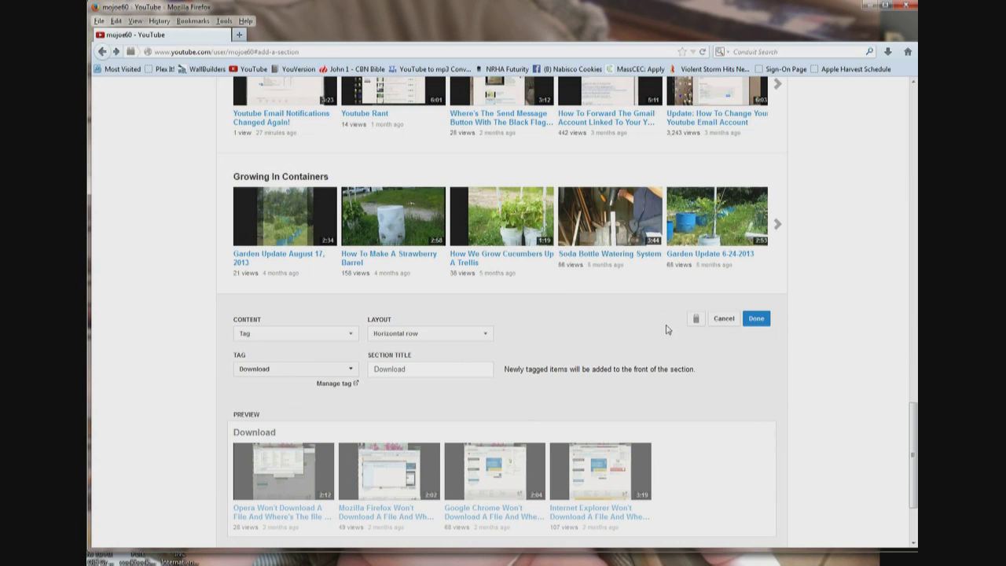
left_click(697, 319)
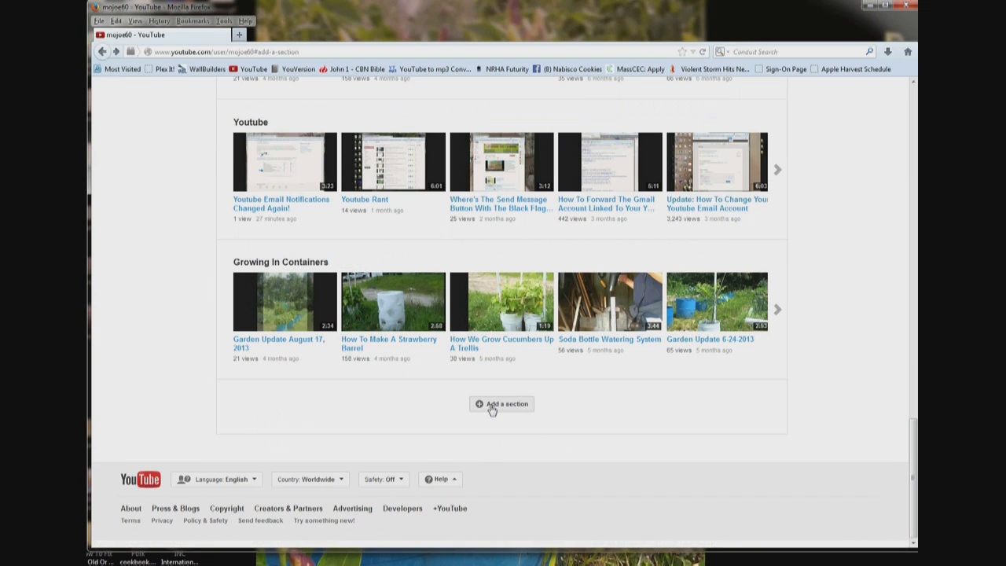
left_click(491, 405)
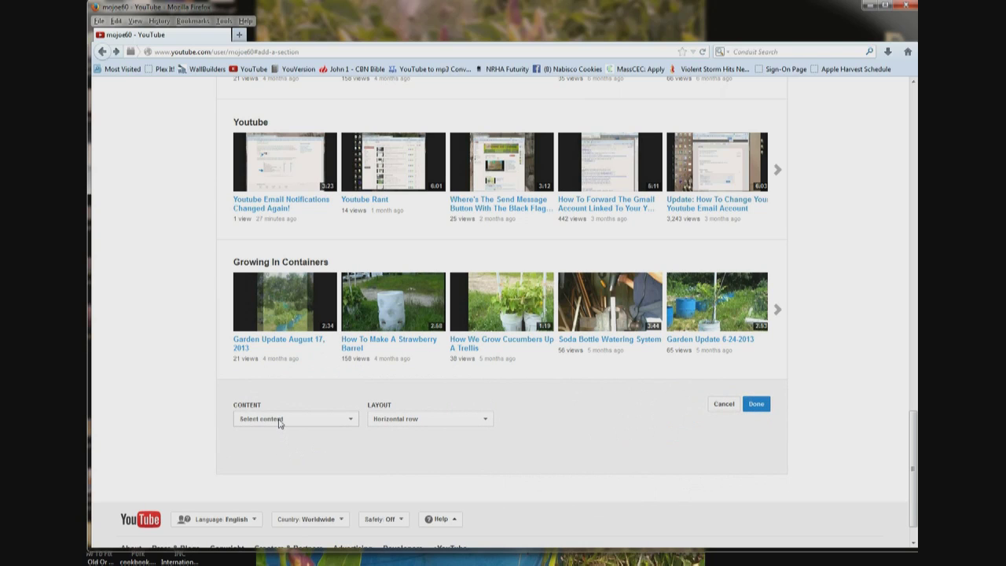
Set the new section's content to Tag, pick the Download tag via 'down', and save.
left_click(278, 421)
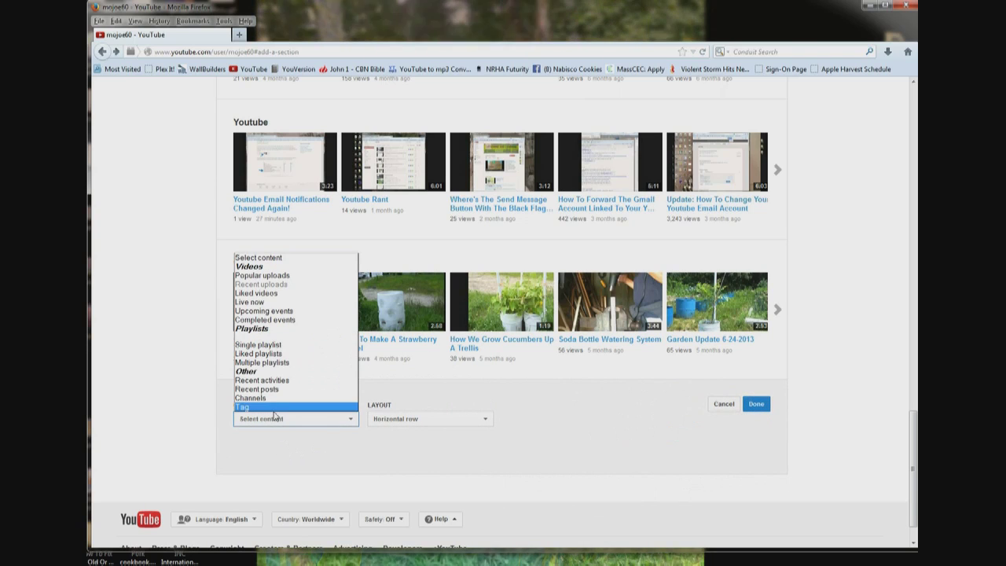
left_click(272, 419)
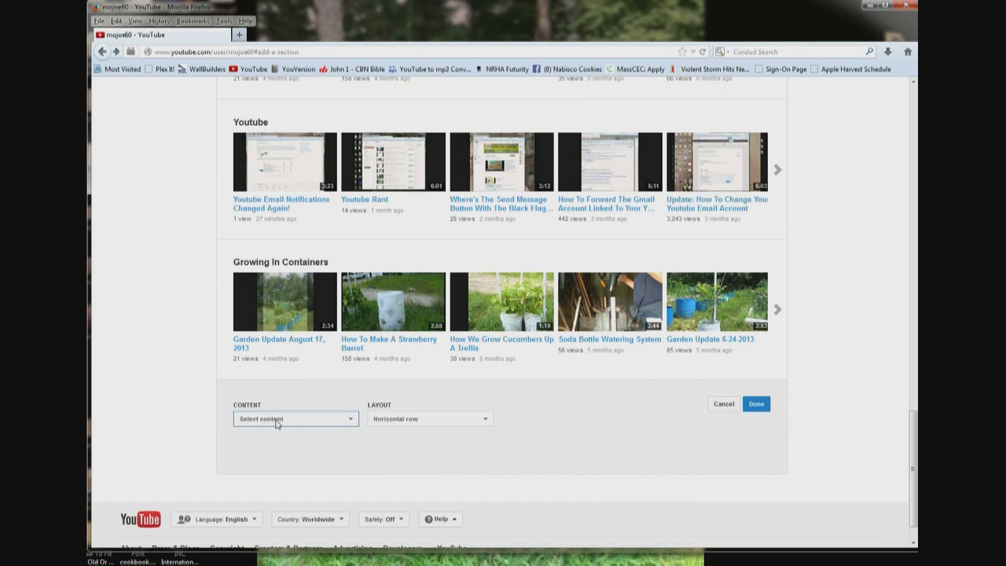
left_click(277, 419)
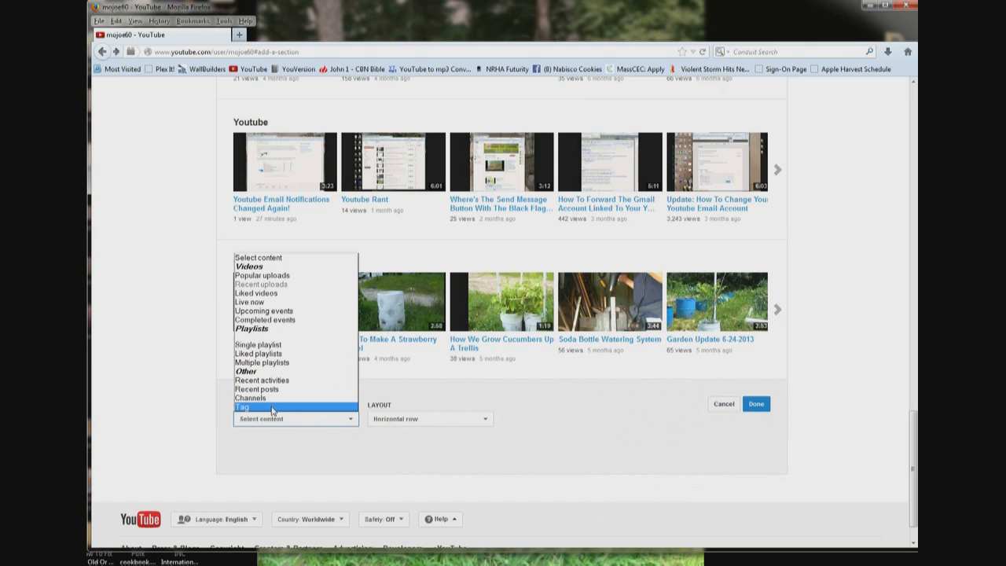
left_click(272, 408)
left_click(262, 458)
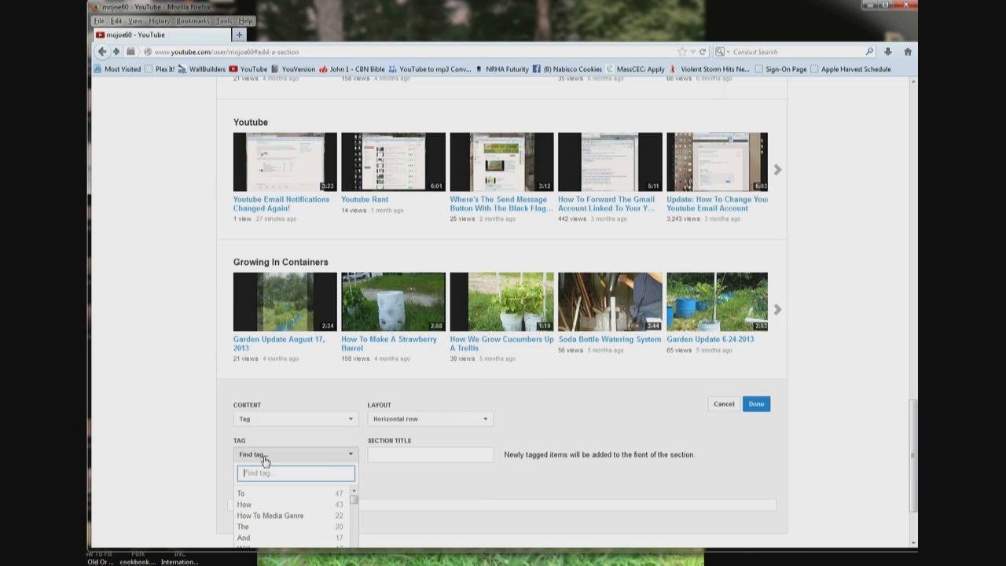
type("dow")
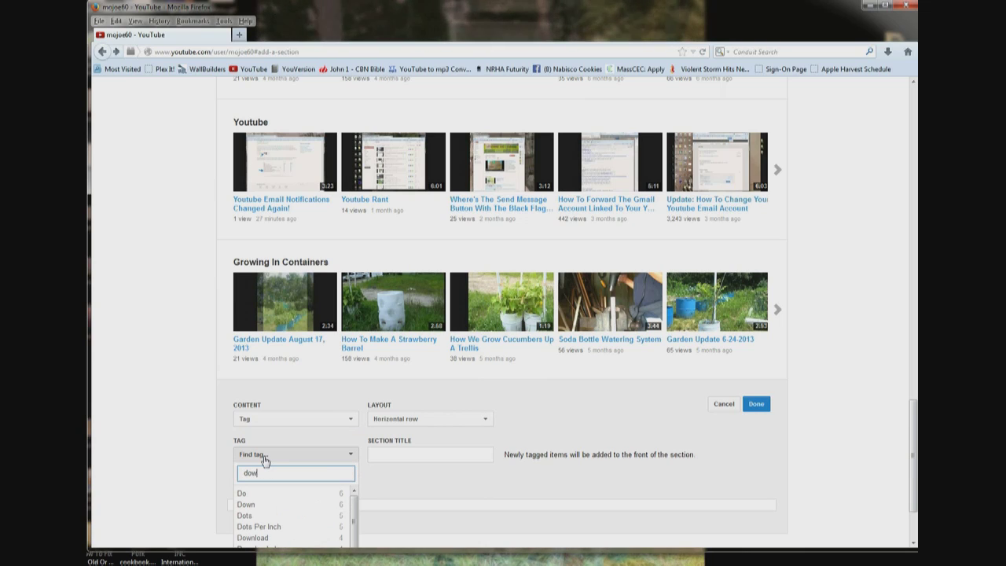
type("n")
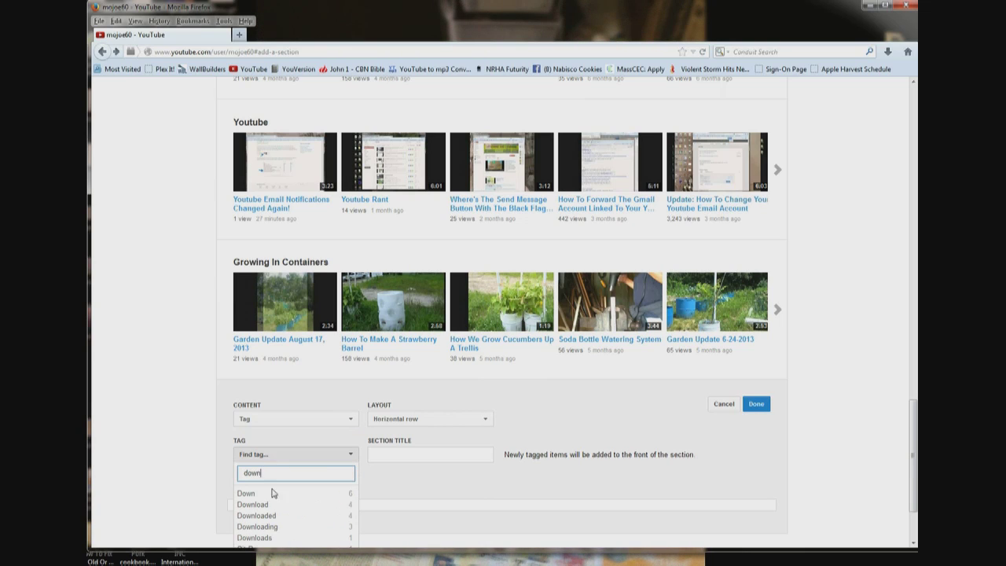
left_click(273, 505)
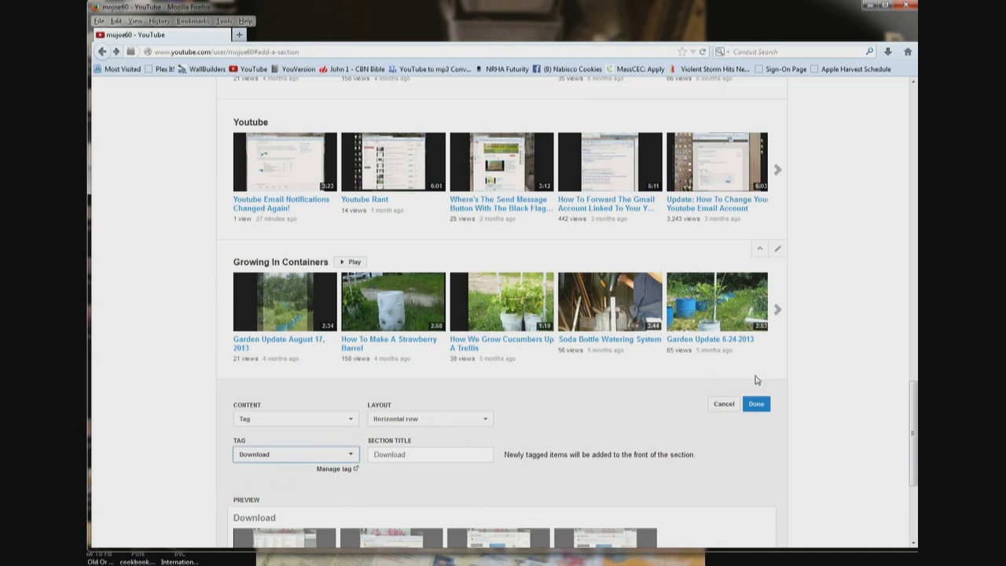
left_click(756, 404)
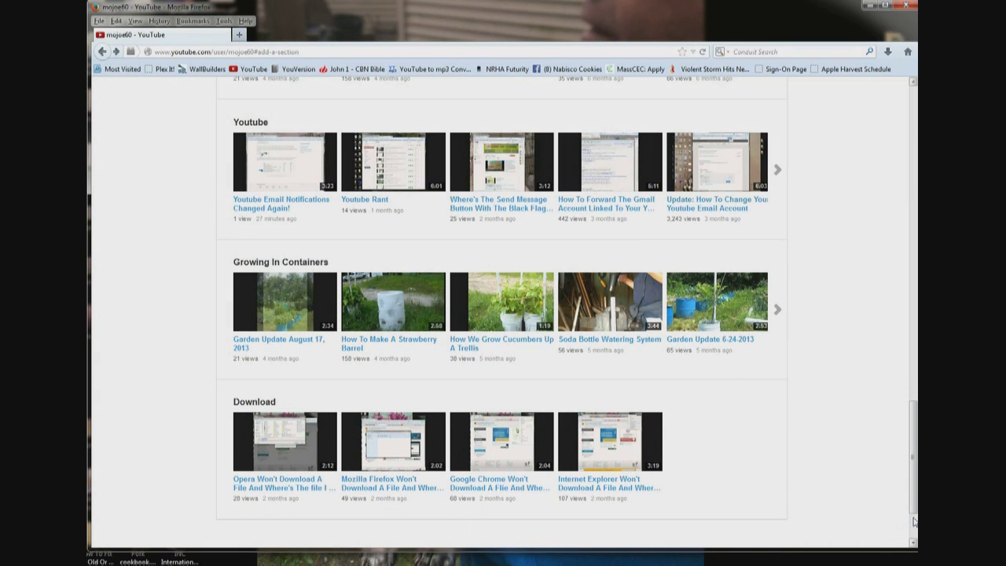
Scroll to the bottom of the channel and open the Download section's edit settings.
scroll(911, 520, "down", 2)
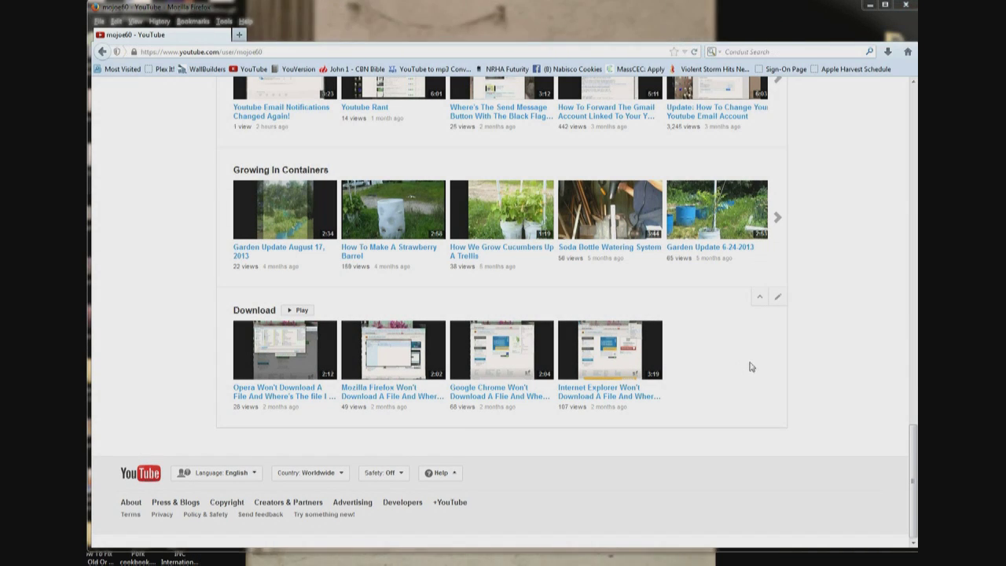
left_click(780, 299)
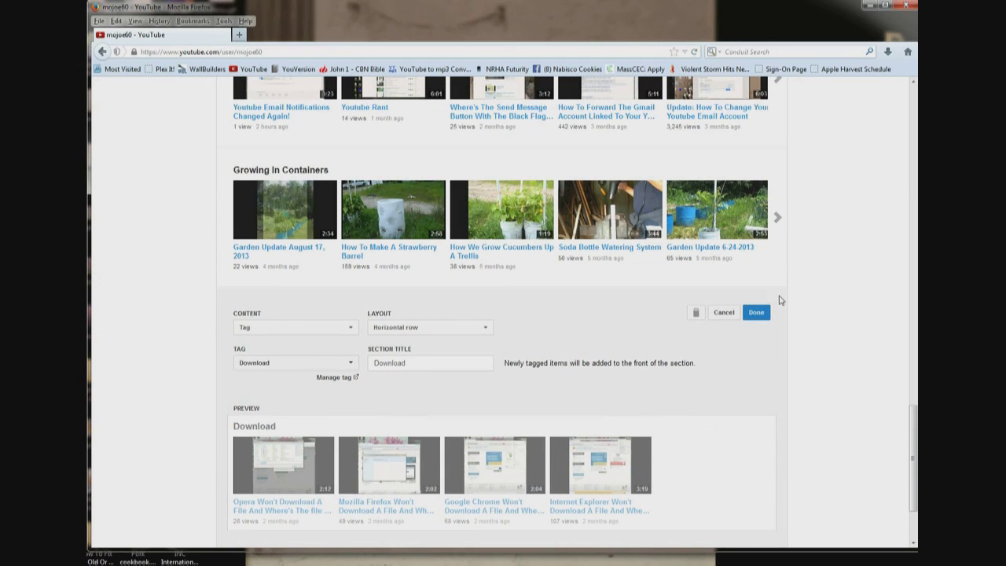
Title the section 'How To Download A File & Where Did My Browser Put It' and save.
left_click(466, 369)
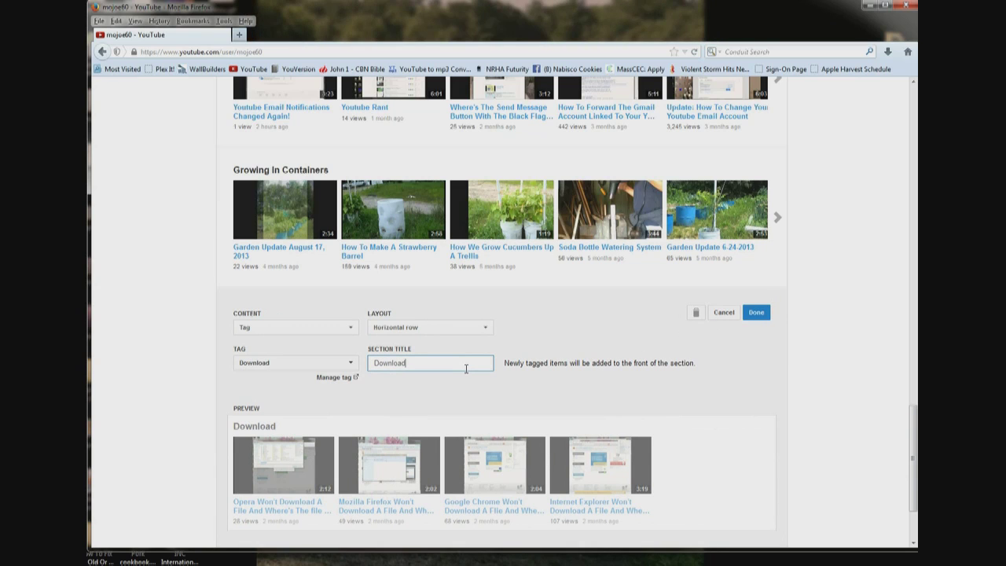
left_click(466, 368)
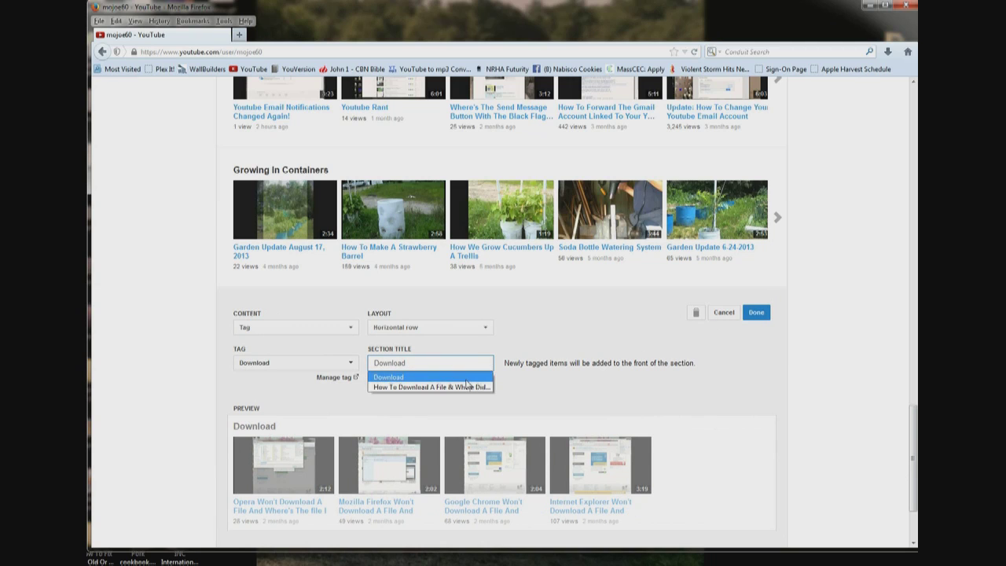
left_click(464, 387)
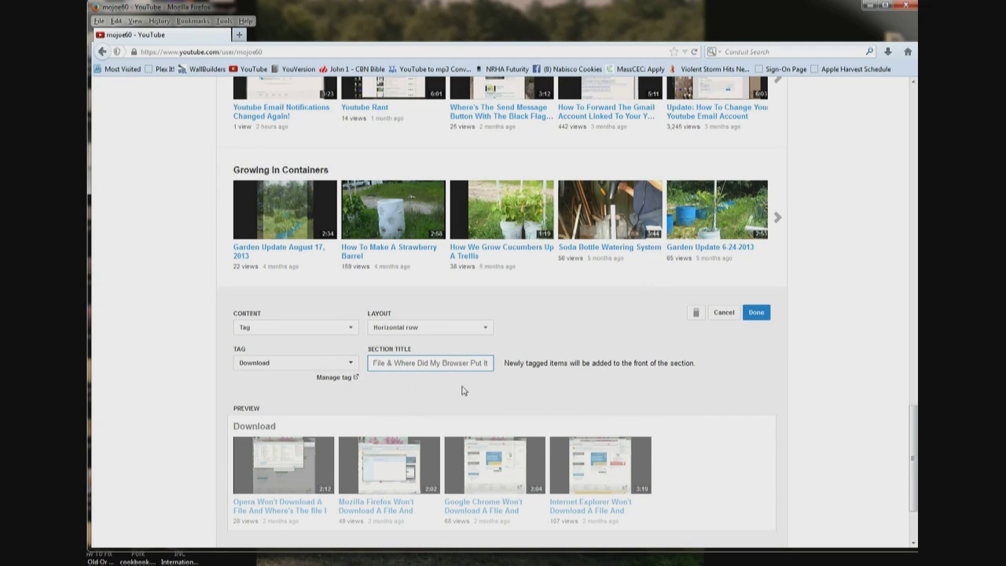
left_click(756, 313)
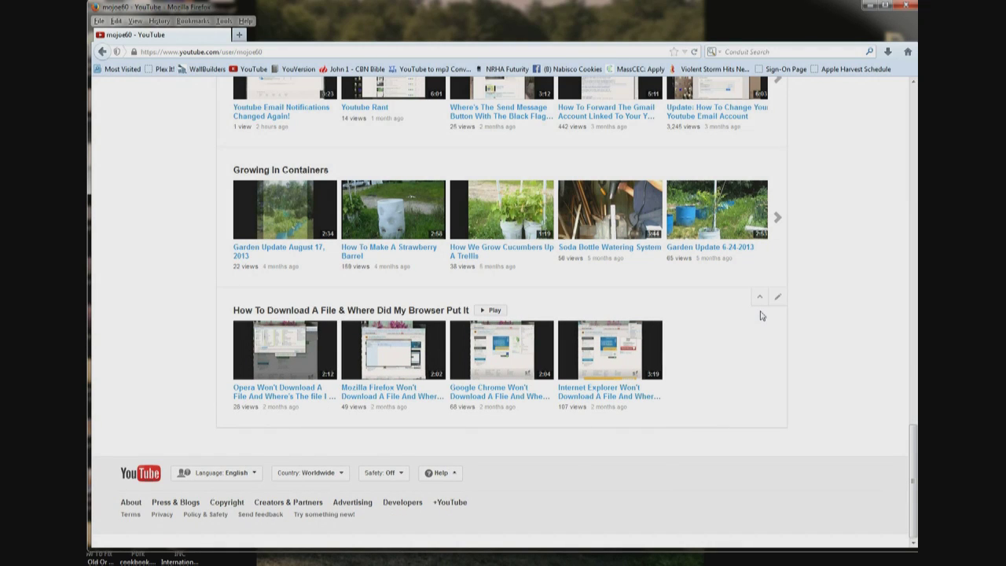